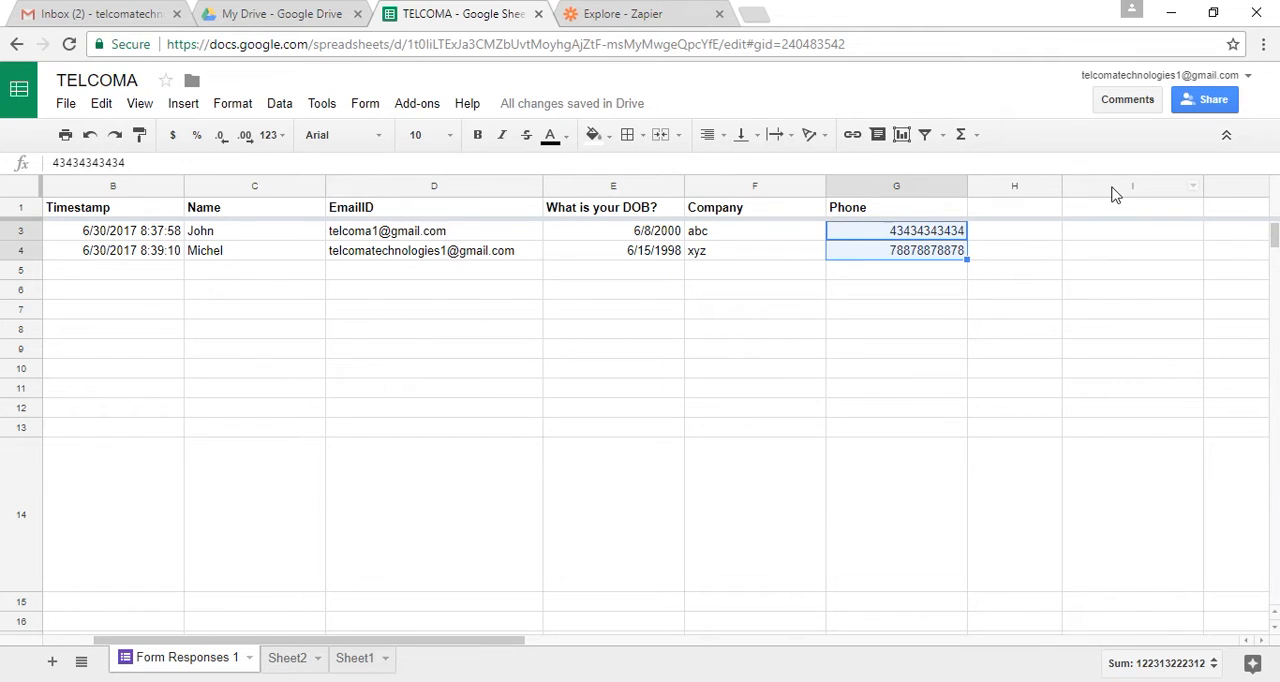
Switch to the Zapier Explore page and add Twitter to the selected apps alongside Google Sheets
left_click(622, 10)
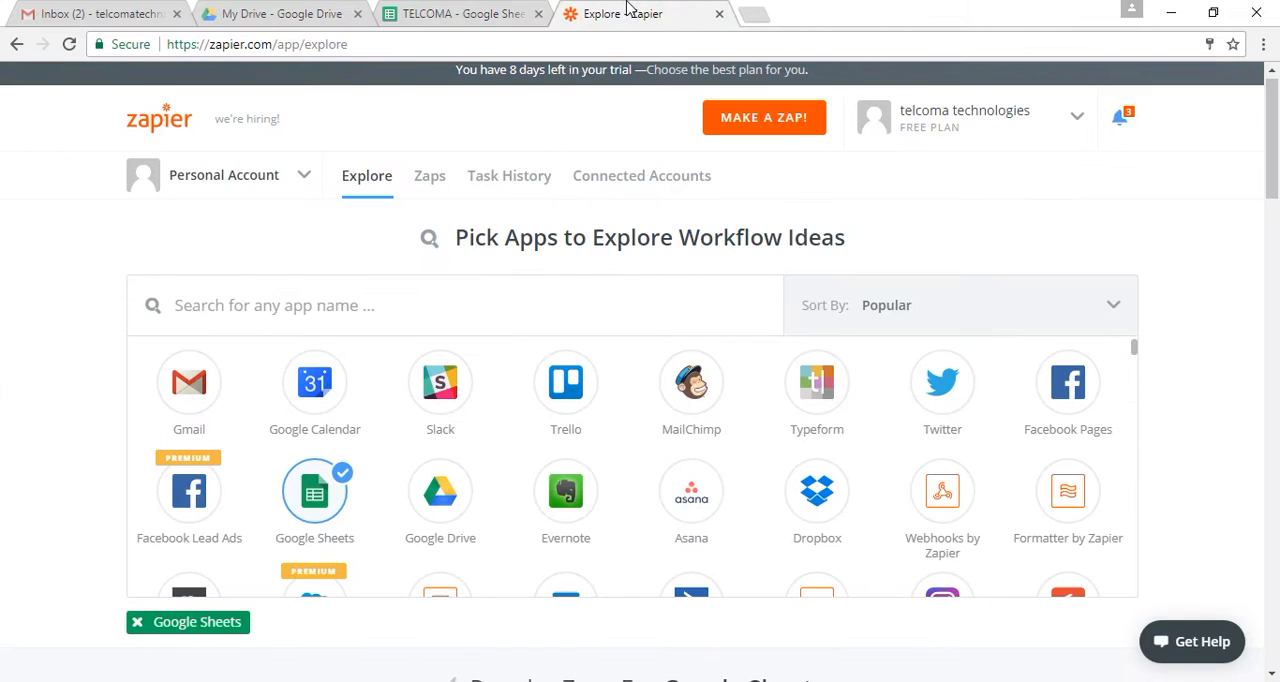
left_click(399, 51)
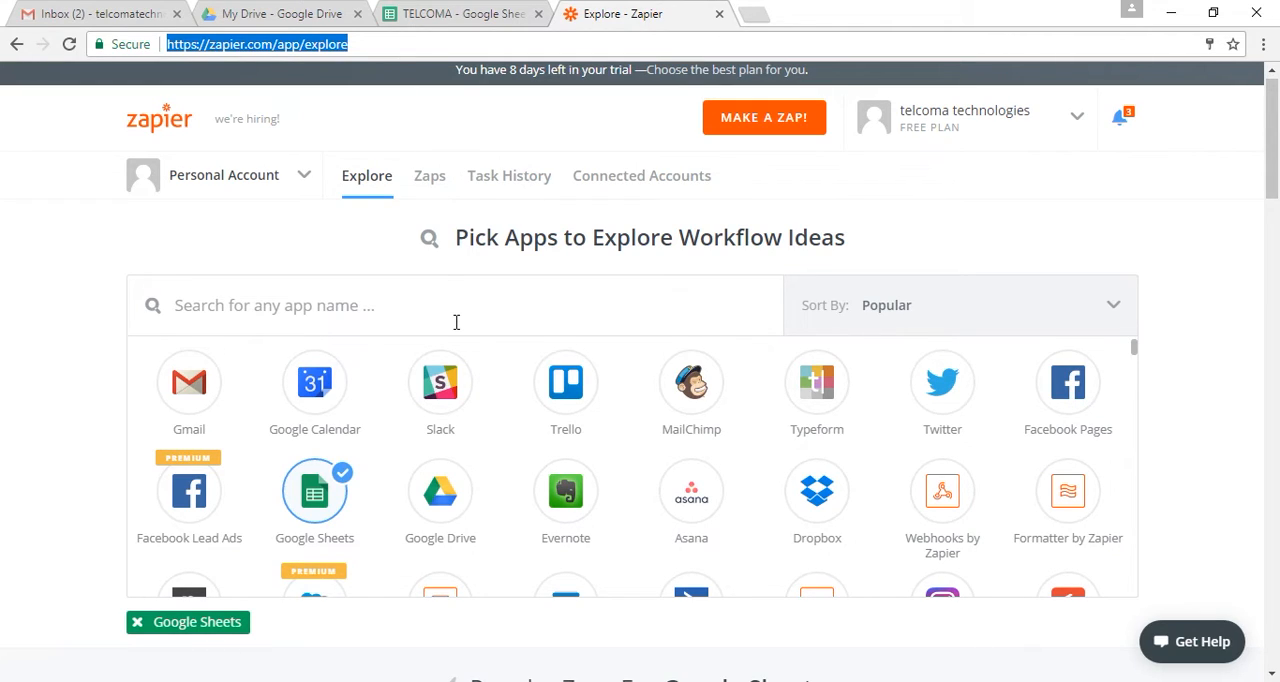
left_click(935, 390)
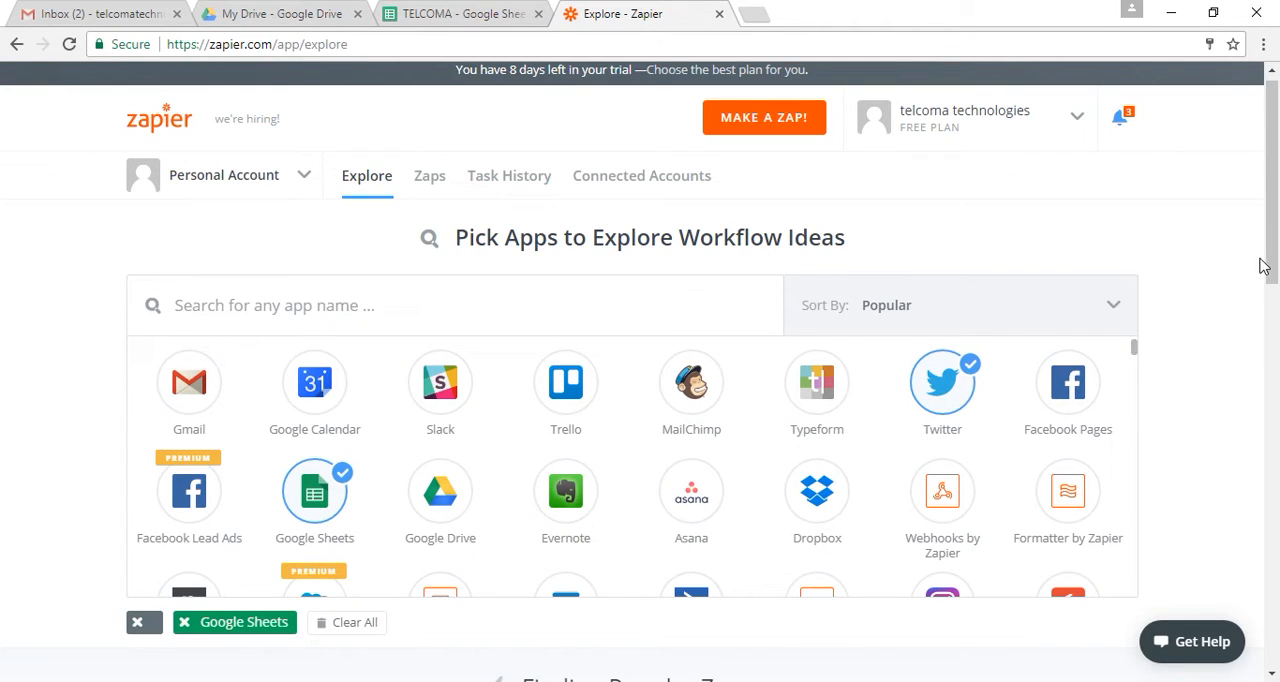
Examine the suggested Zaps for Twitter and Google Sheets, expanding the Google Sheets list with its additional entries
left_click(1270, 264)
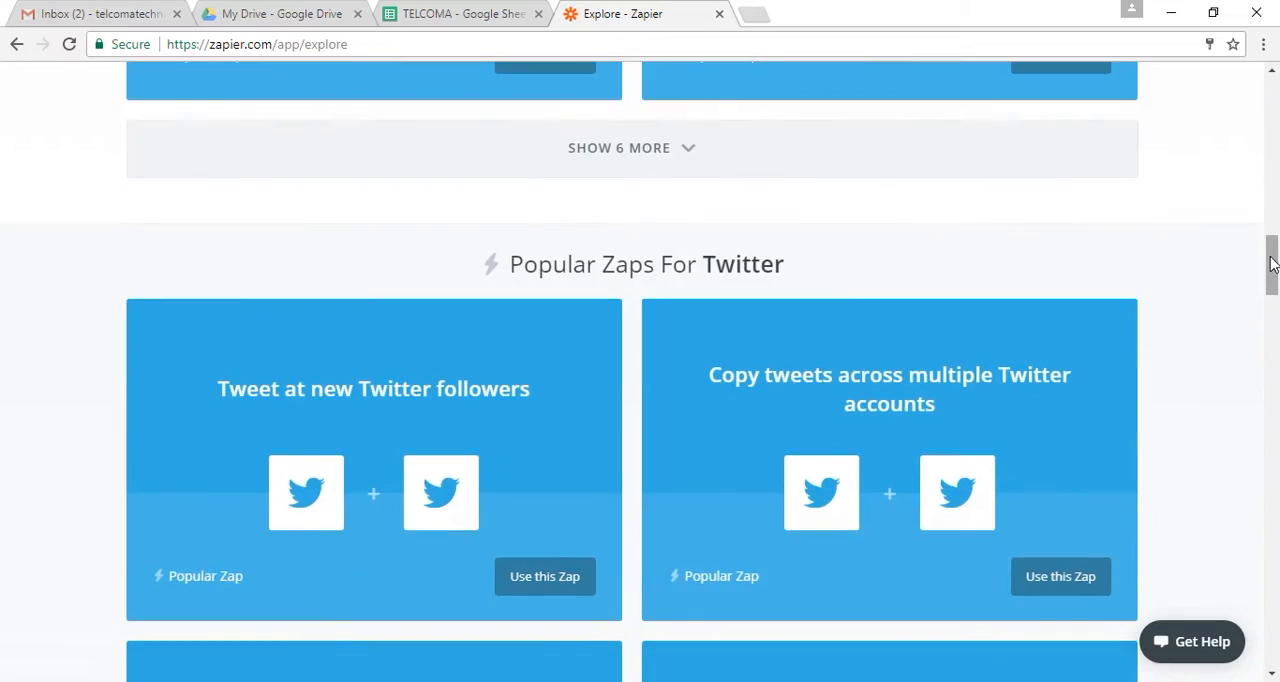
left_click_drag(1270, 264, 1273, 200)
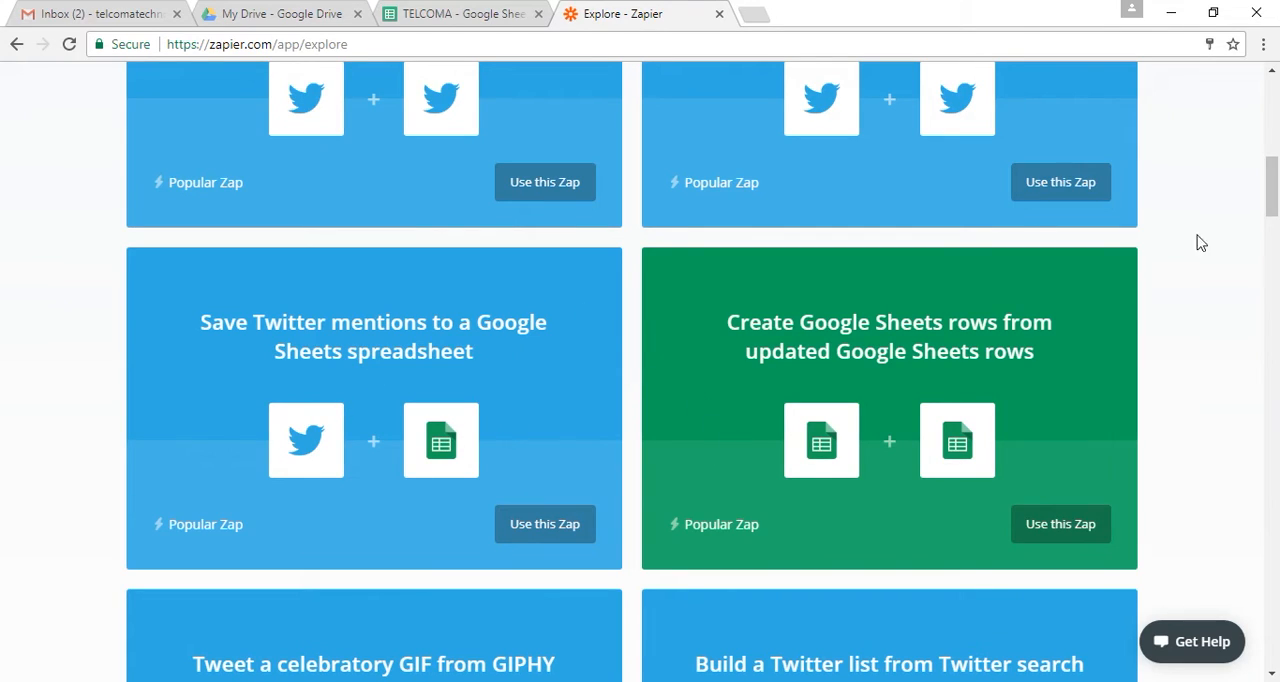
left_click_drag(1272, 188, 1266, 322)
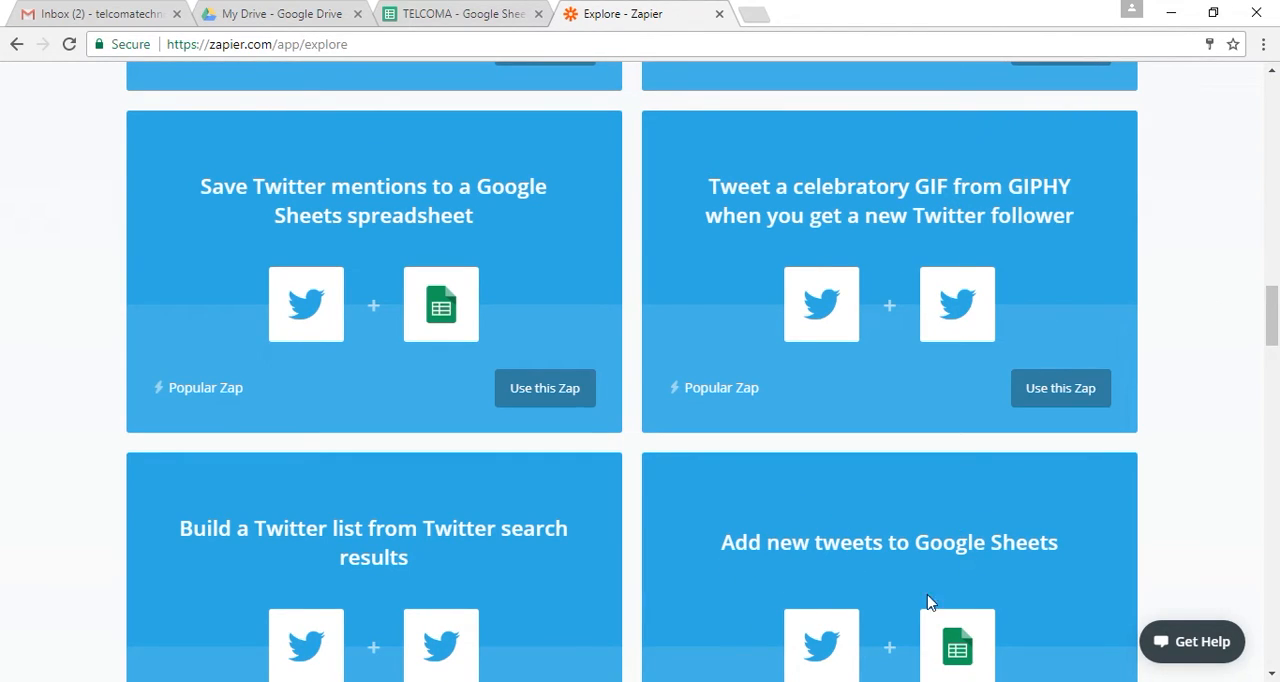
left_click_drag(1268, 352, 1266, 417)
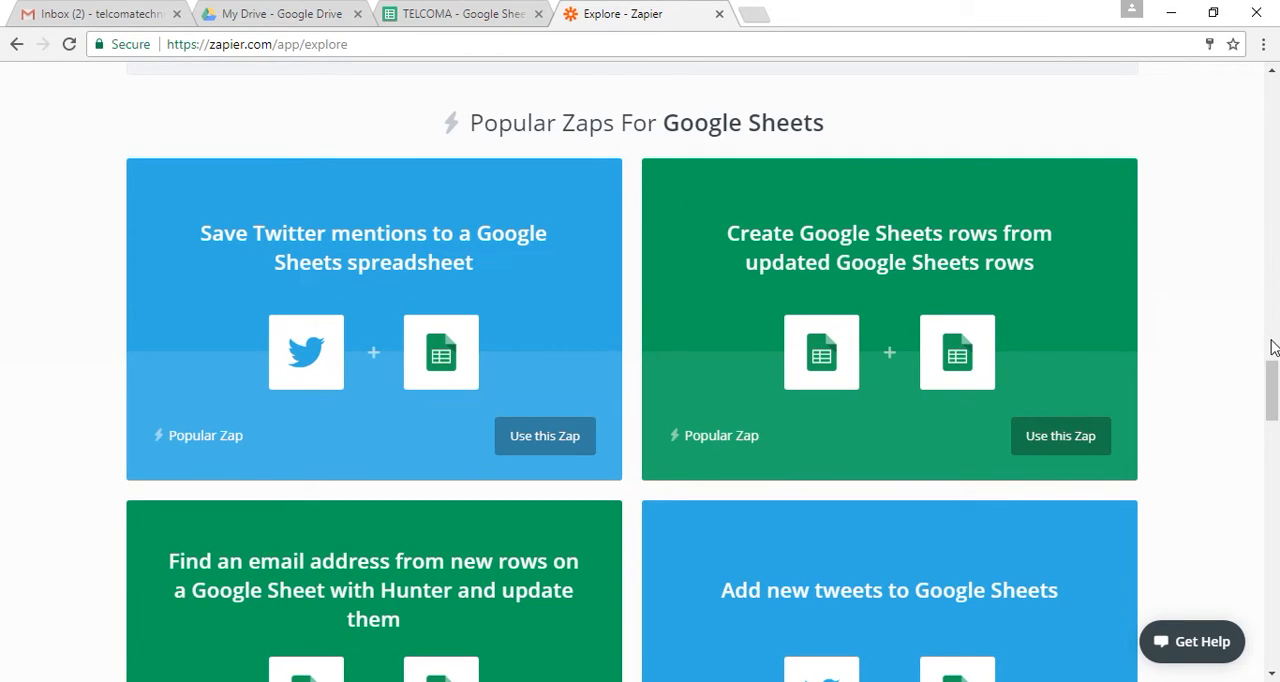
left_click_drag(1274, 383, 1274, 435)
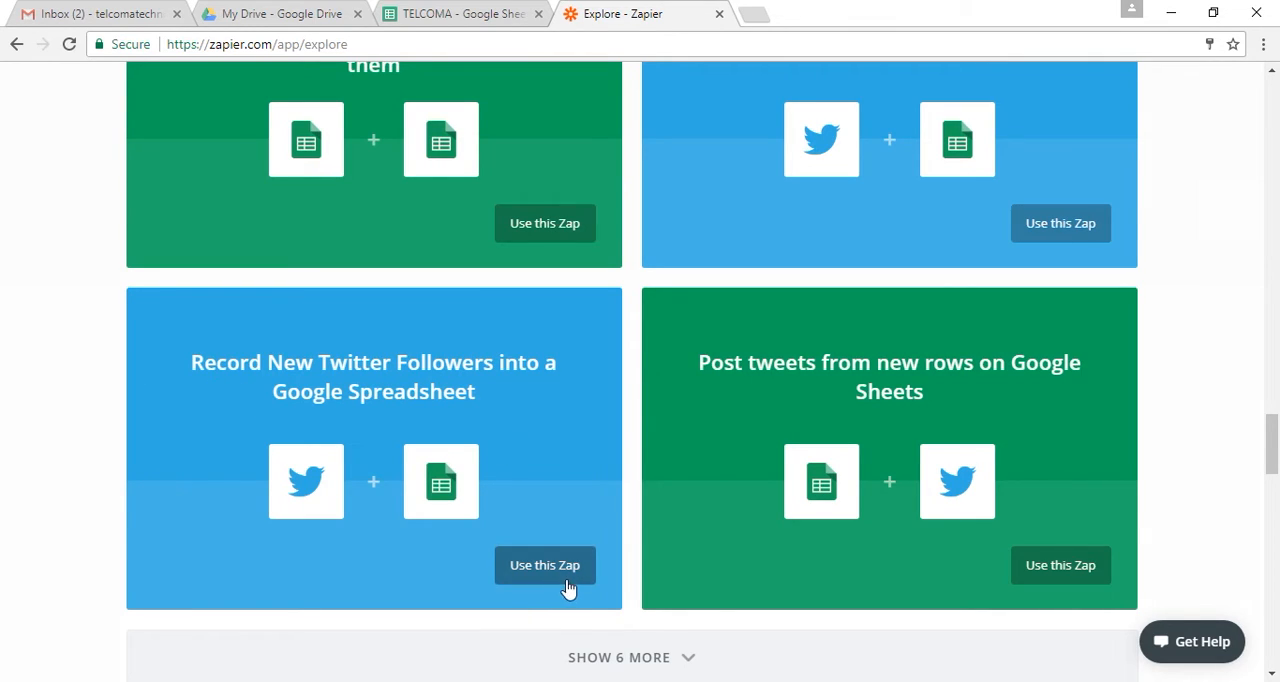
left_click(649, 660)
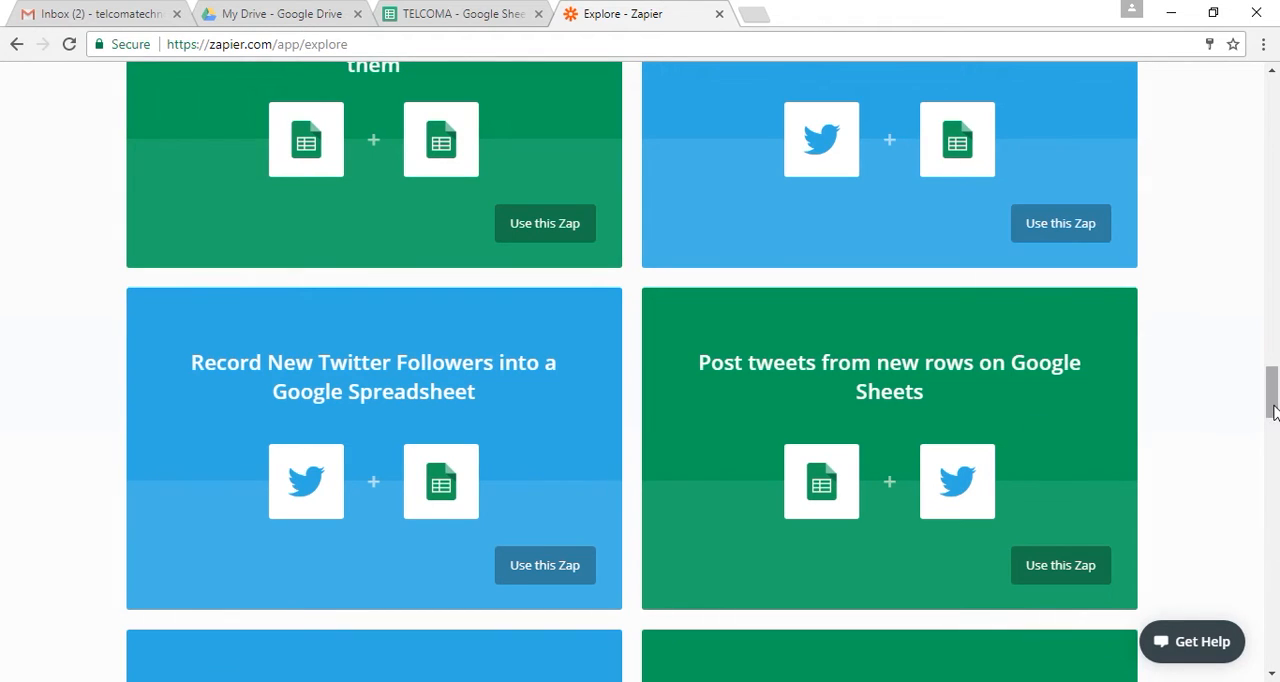
left_click_drag(1274, 412, 1266, 462)
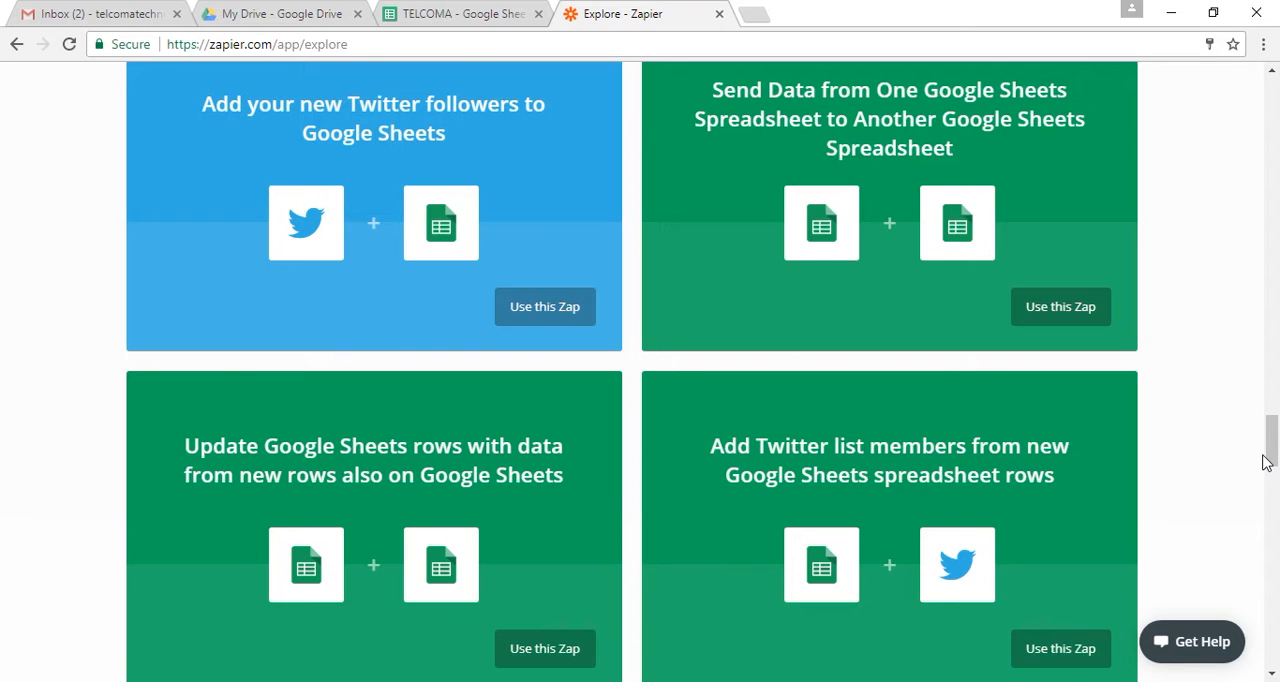
left_click_drag(1272, 461, 1236, 162)
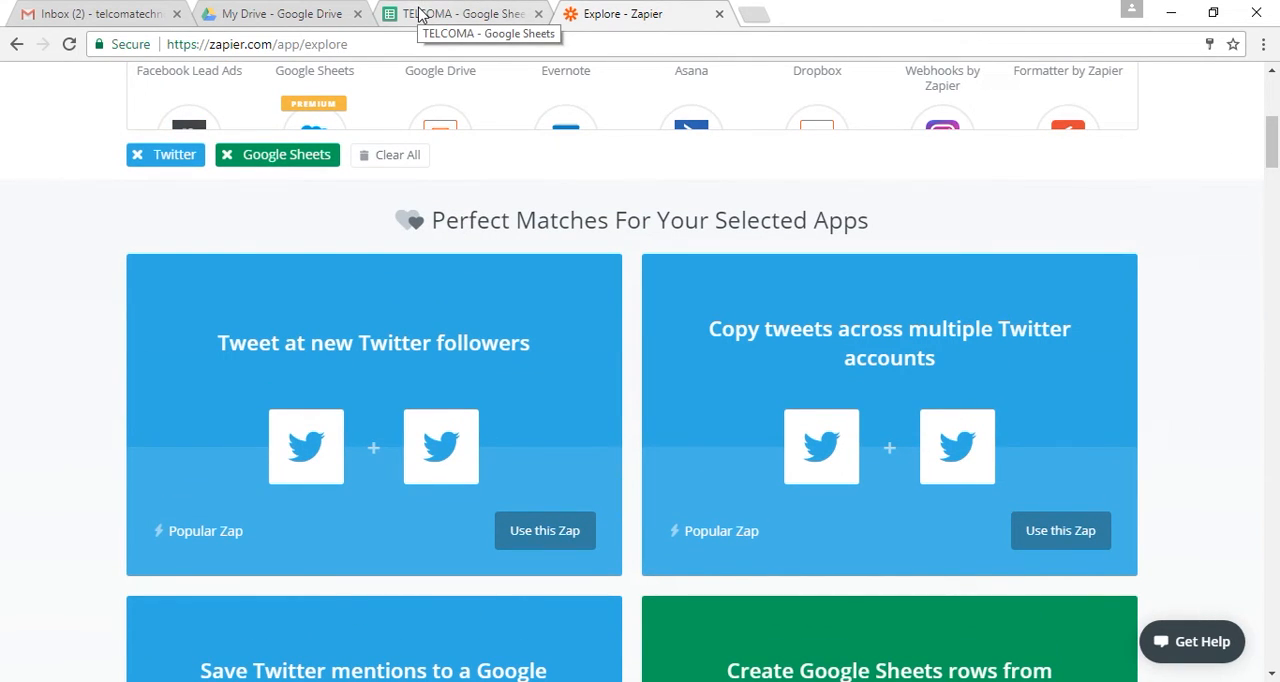
Switch to the TELCOMA spreadsheet in Google Sheets and enter the text http"//twitter.com/intent/tweet?tex = +anything in cell D7
left_click(421, 14)
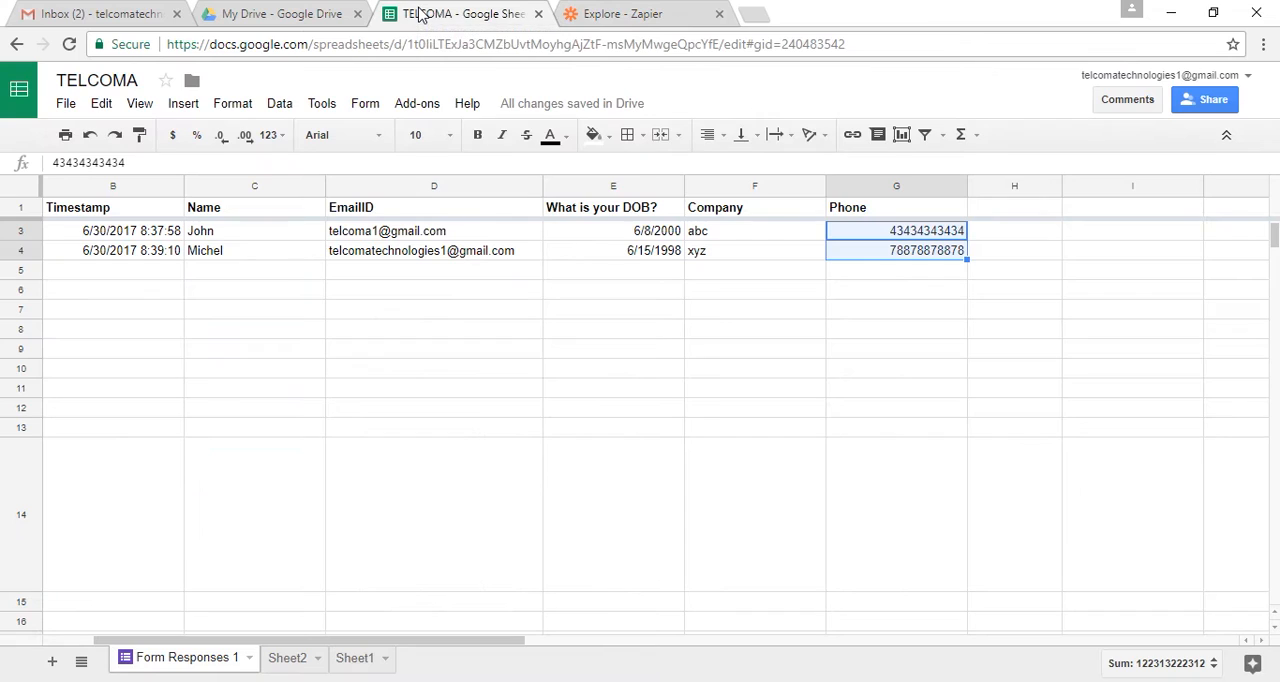
left_click(347, 316)
type("http\"//twitter.com")
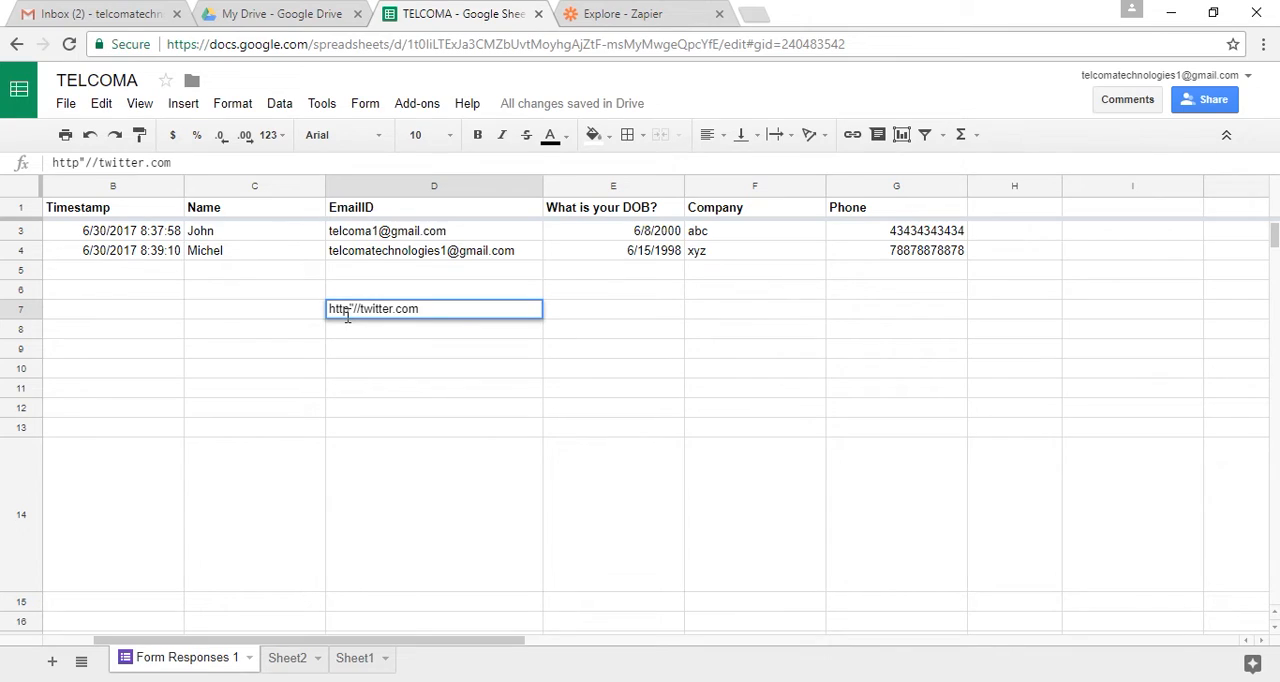
type("/intent/tweet")
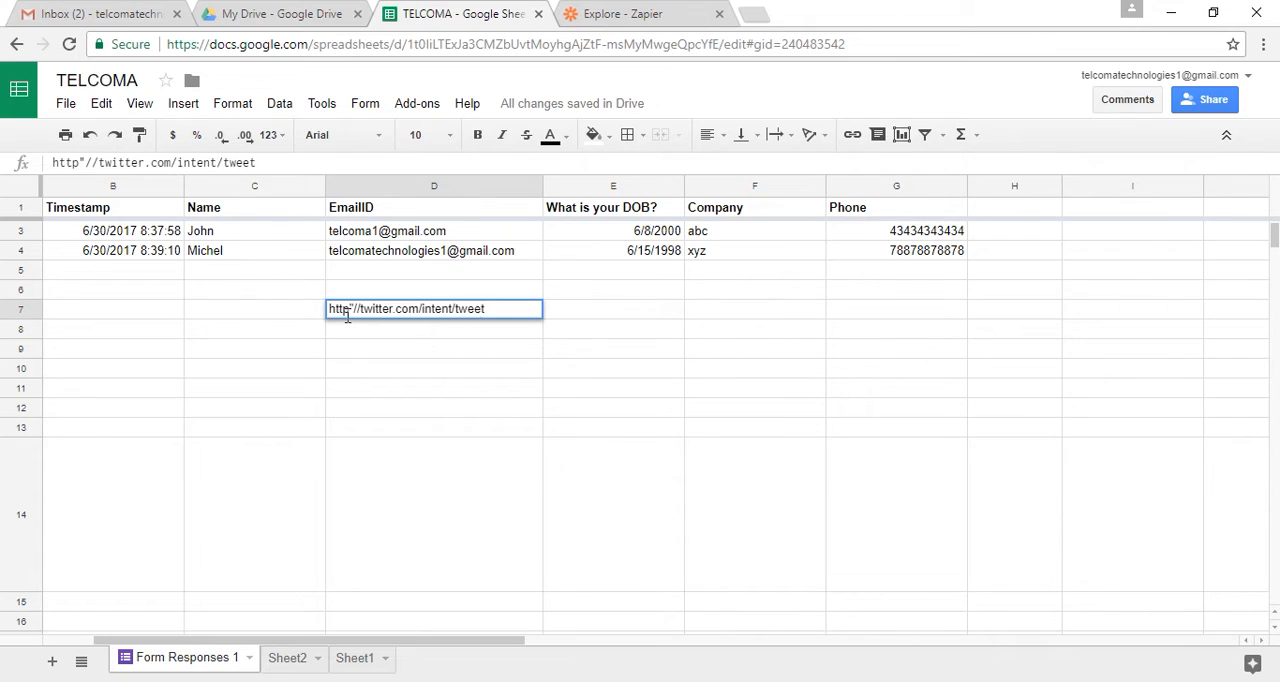
type("?tex = +anything")
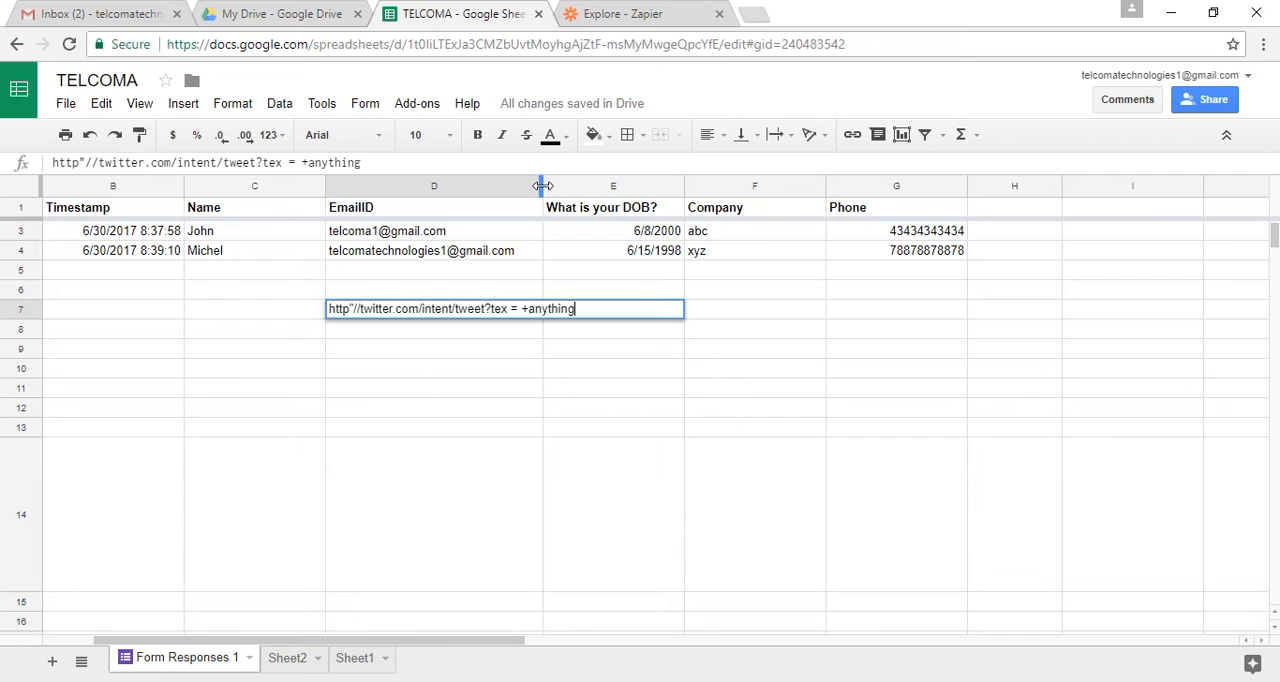
Widen the EmailID column and correct "tex" to "text" in the tweet link in cell D7
left_click_drag(541, 186, 771, 185)
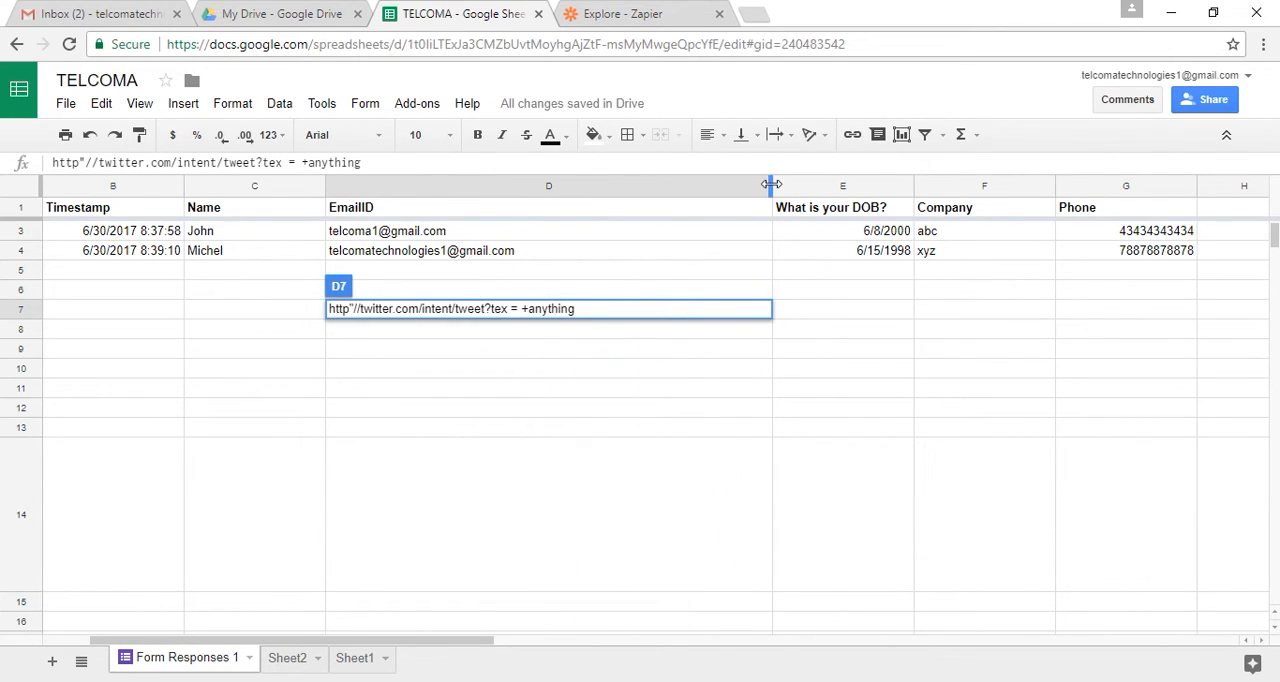
left_click(507, 308)
type("t")
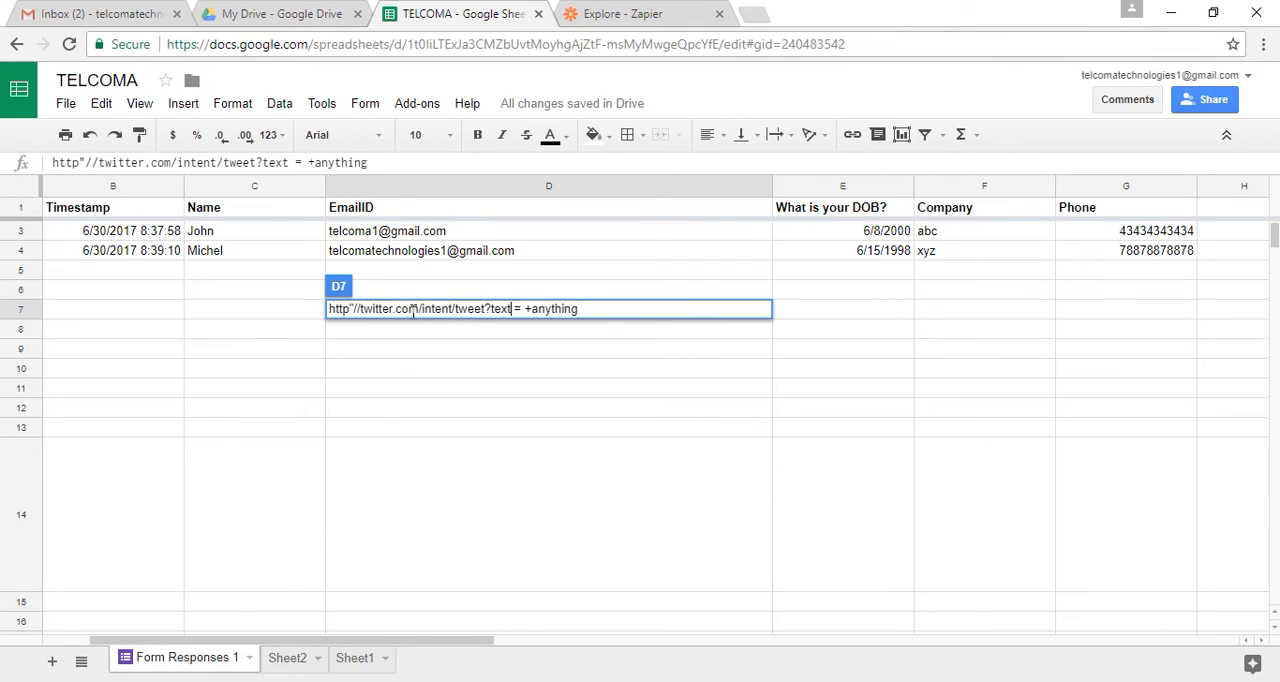
key("Return")
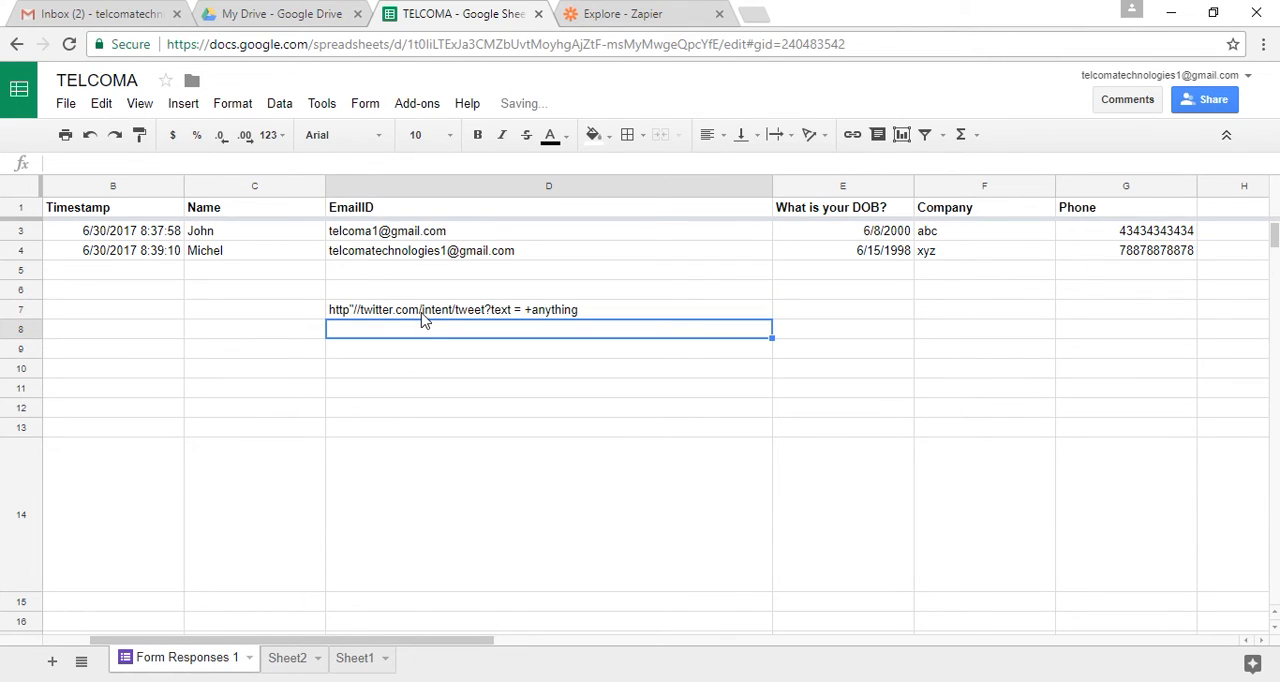
Replace the quotation mark after "http" with a colon in the D7 tweet link
left_click(418, 311)
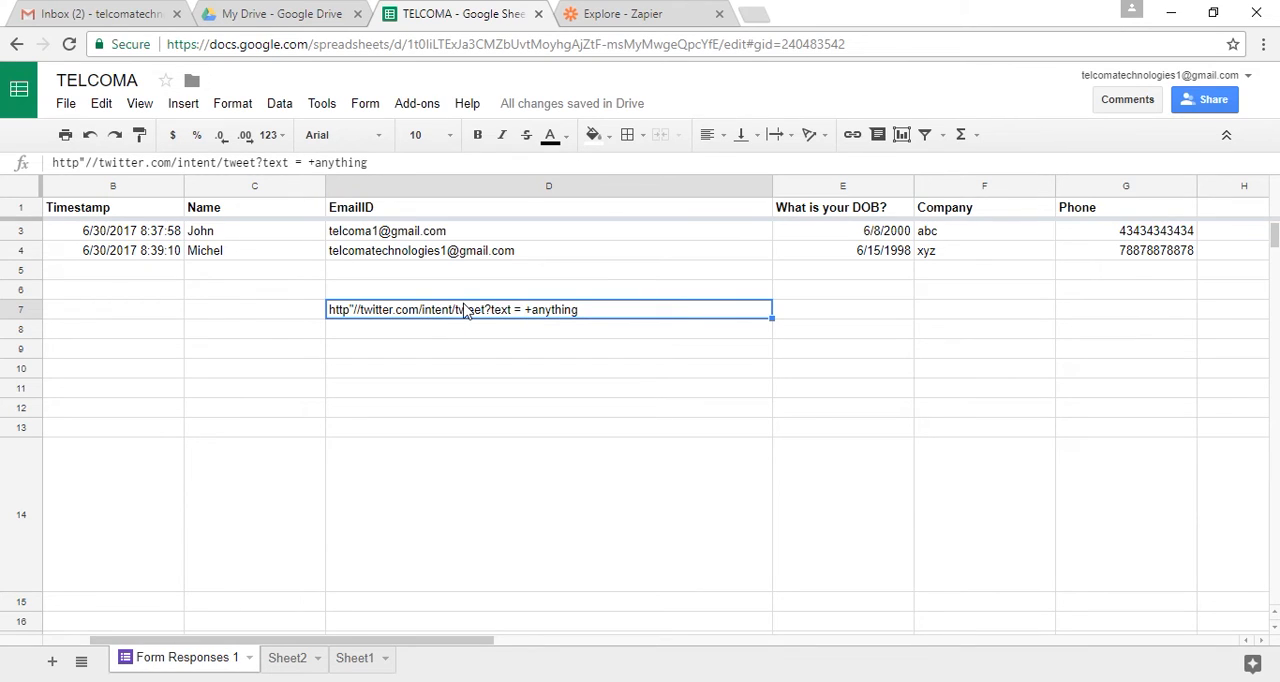
double_click(356, 311)
key("Left")
key("Left")
key("Left")
key("Left")
key("Left")
key("Left")
key("Left")
key("Left")
key("Left")
key("Left")
key("Left")
key("Left")
key("Left")
key("Left")
key("Left")
key("Left")
key("Left")
key("Left")
key("Left")
key("Left")
key("Left")
key("Left")
key("Left")
key("Left")
key("BackSpace")
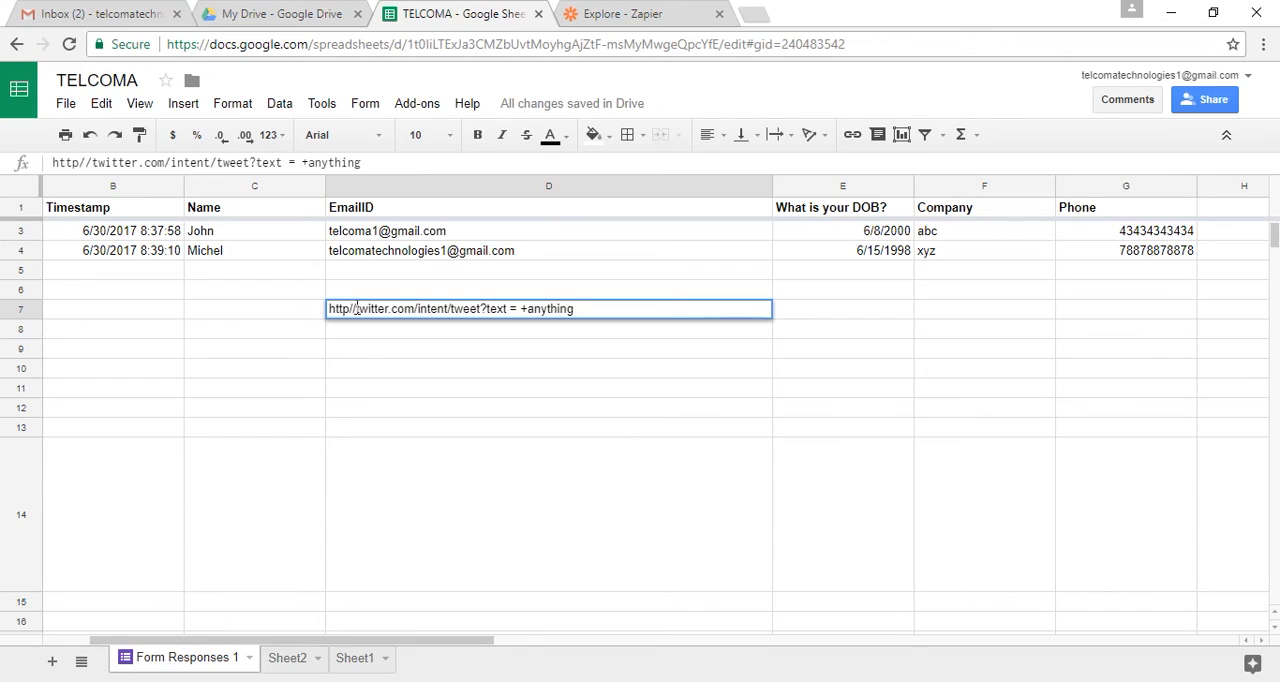
type(":")
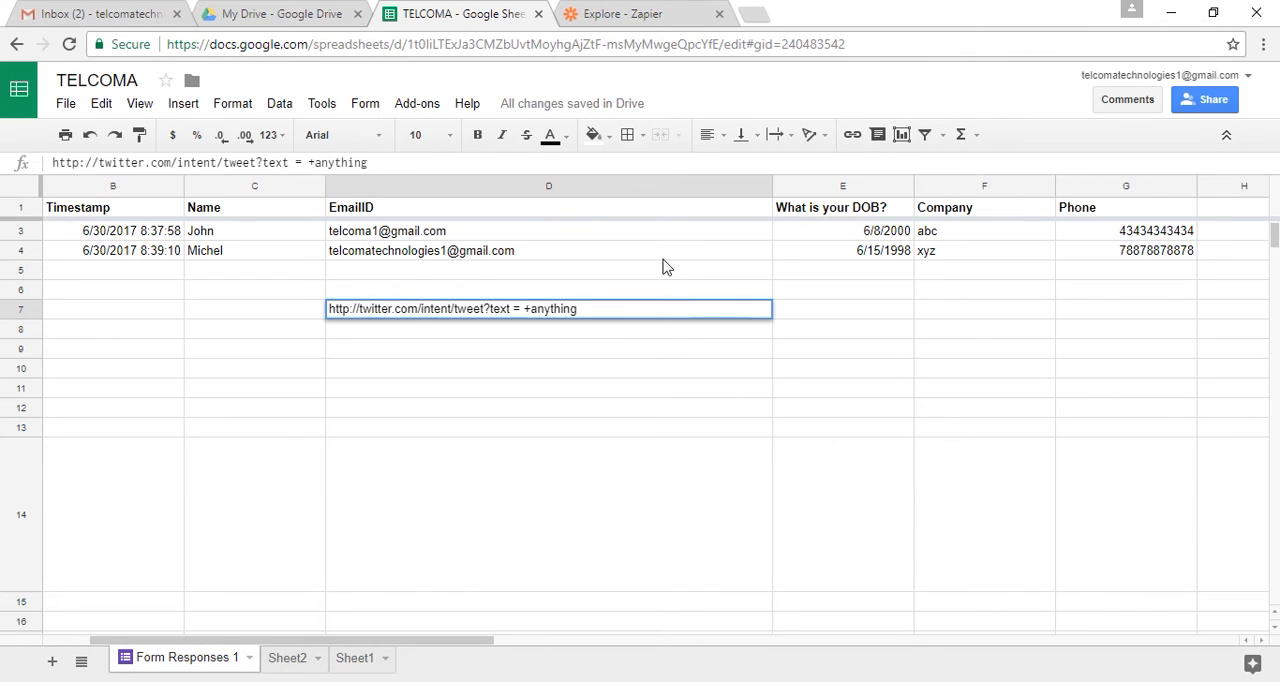
key("Return")
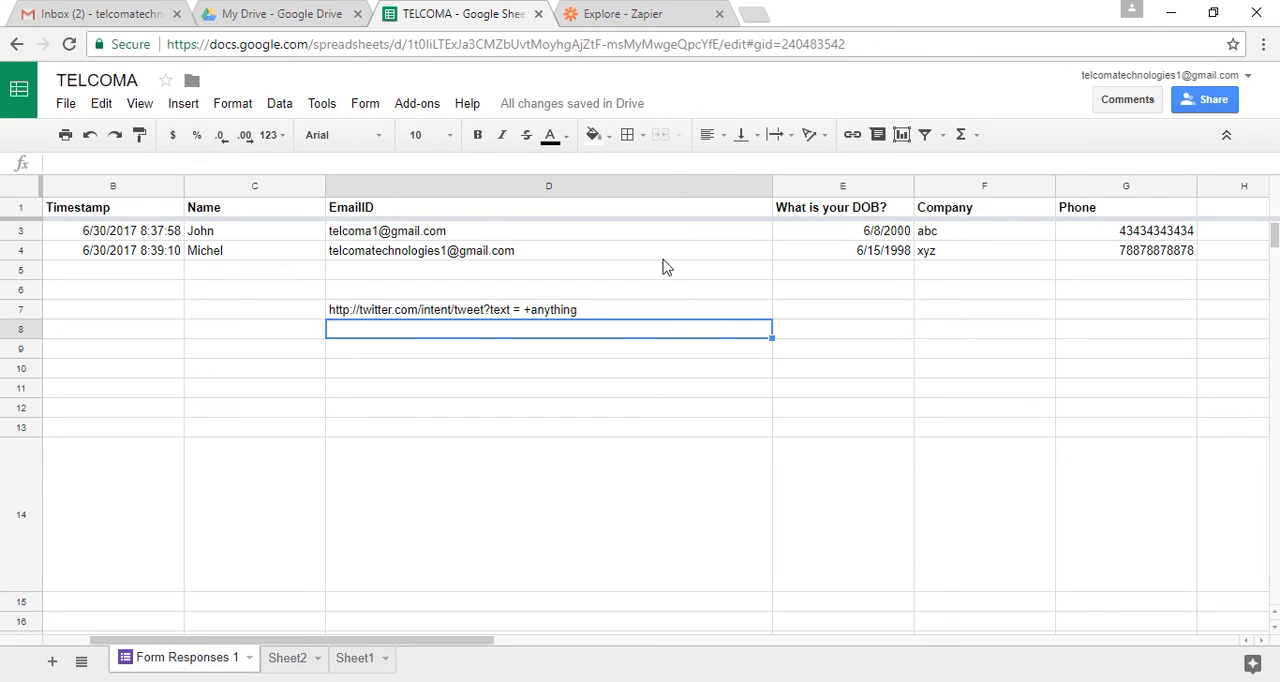
Switch to the Zapier Explore page and look through the list of apps available for integration
left_click(615, 16)
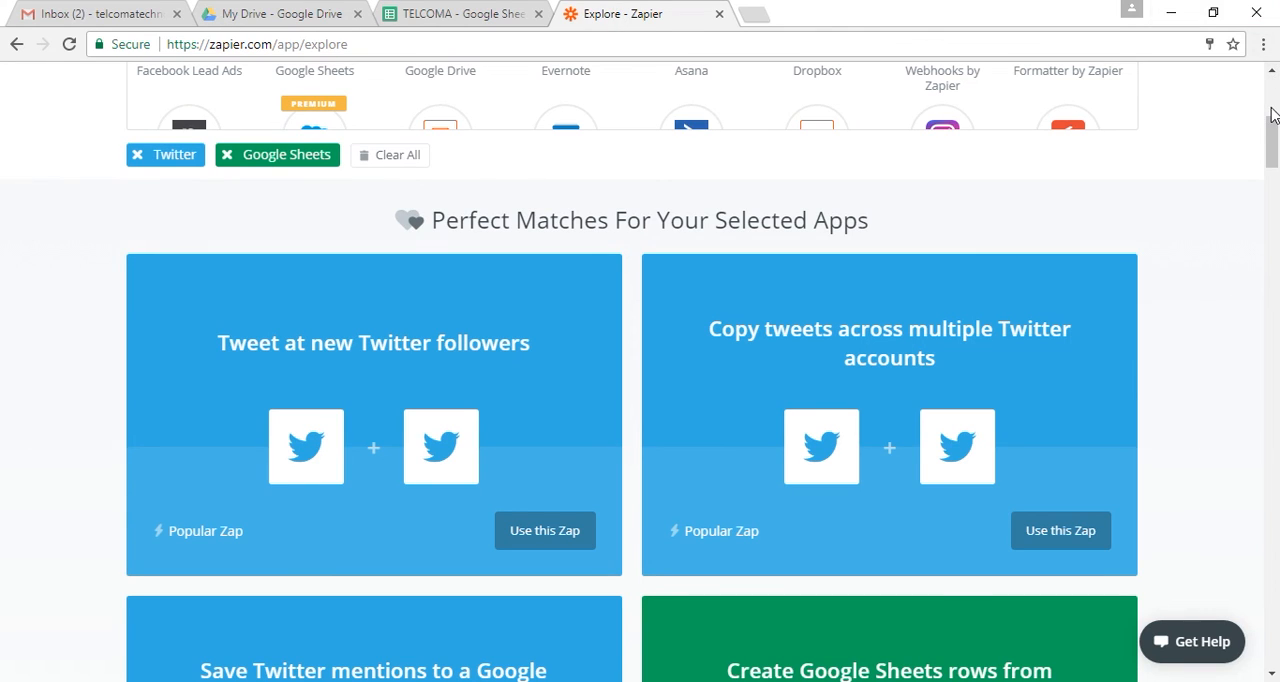
left_click_drag(1273, 138, 1273, 95)
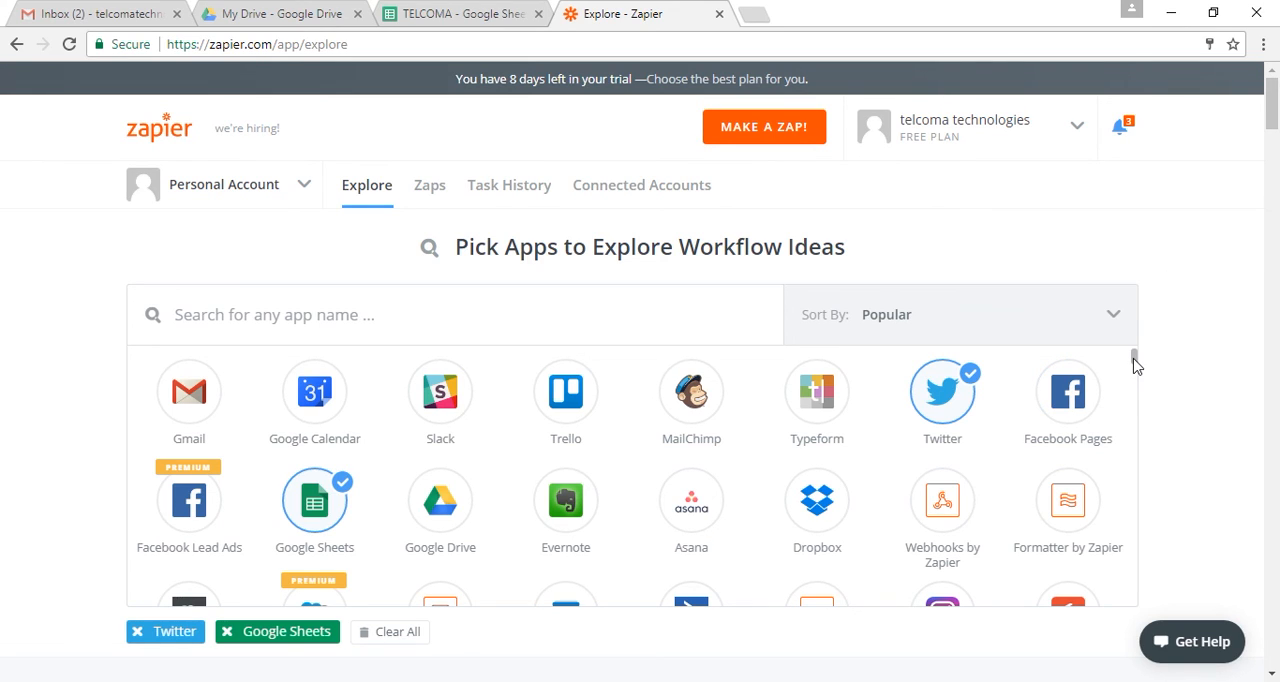
left_click_drag(1135, 365, 1130, 416)
scroll(1130, 416, "down", 8)
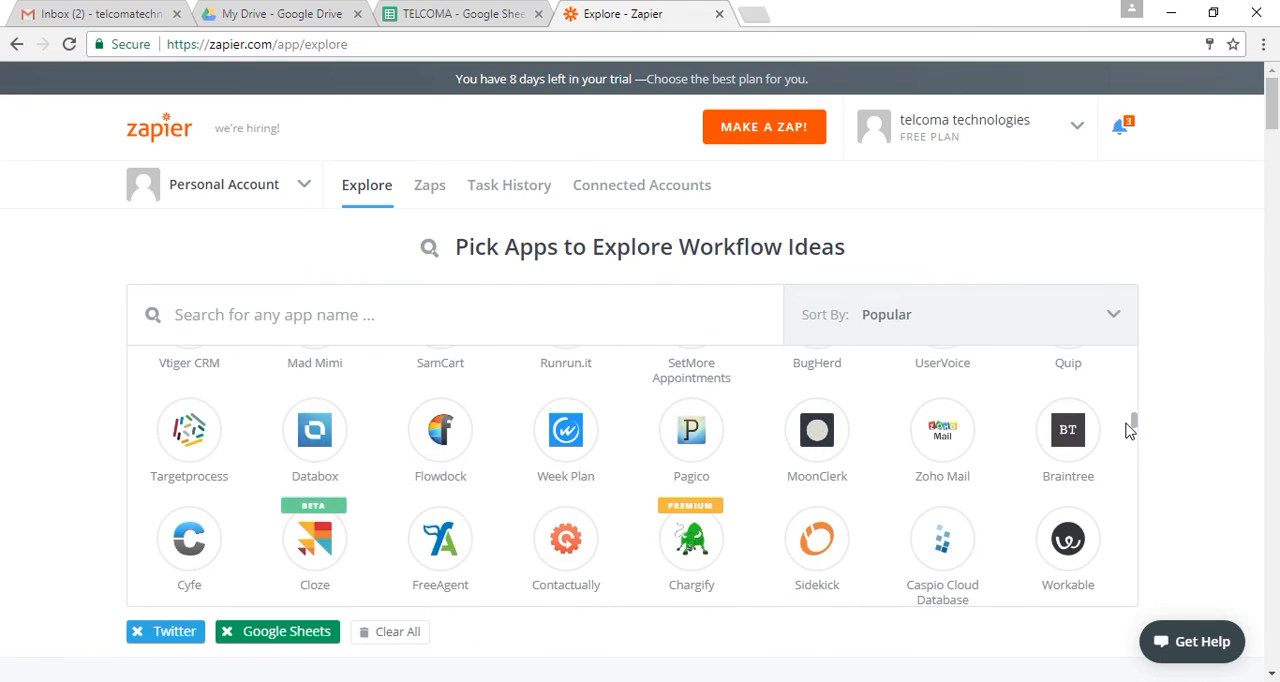